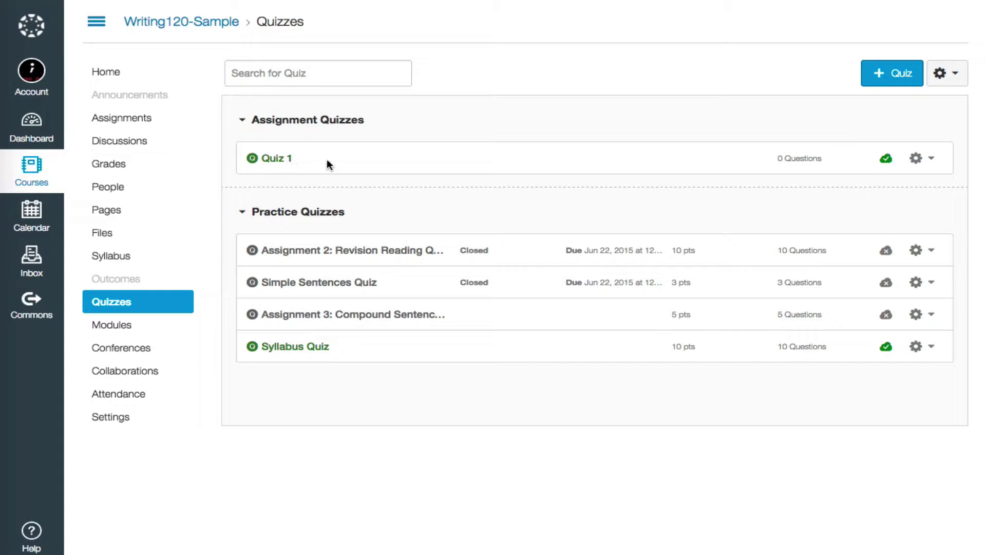
Step: Open Quiz 1 in edit mode and show its empty Questions list with 0 points
{"action": "left_click", "coordinate": [278, 160]}
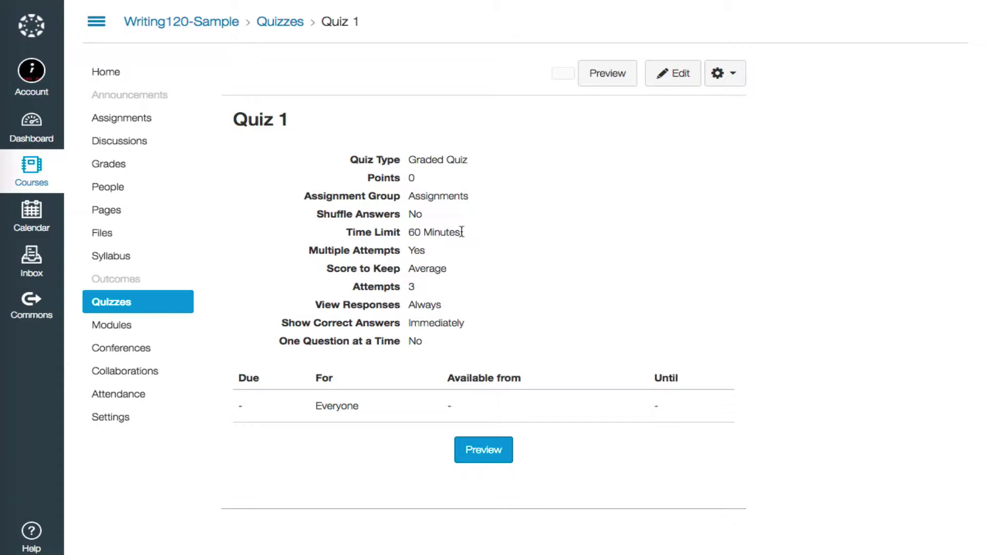
{"action": "left_click", "coordinate": [682, 76]}
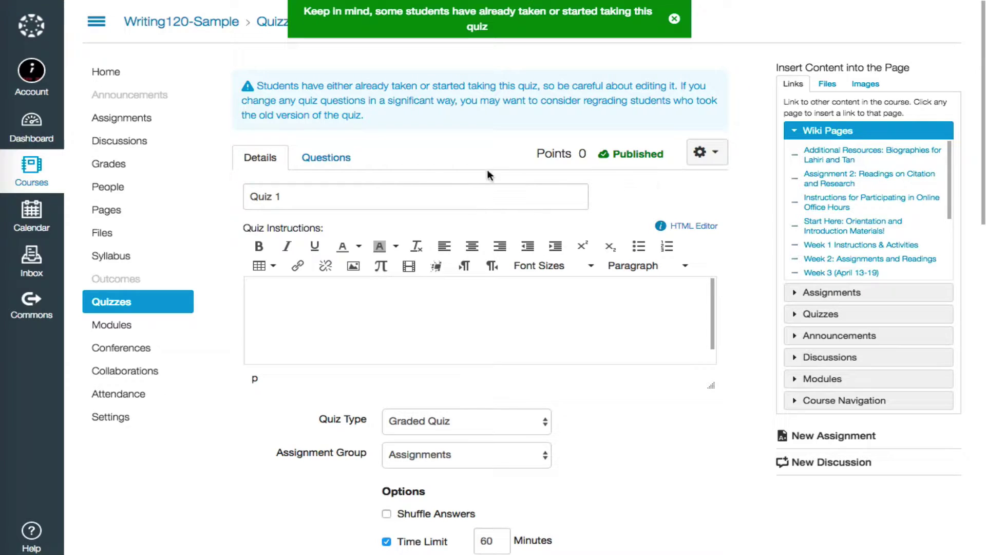
{"action": "left_click", "coordinate": [326, 160]}
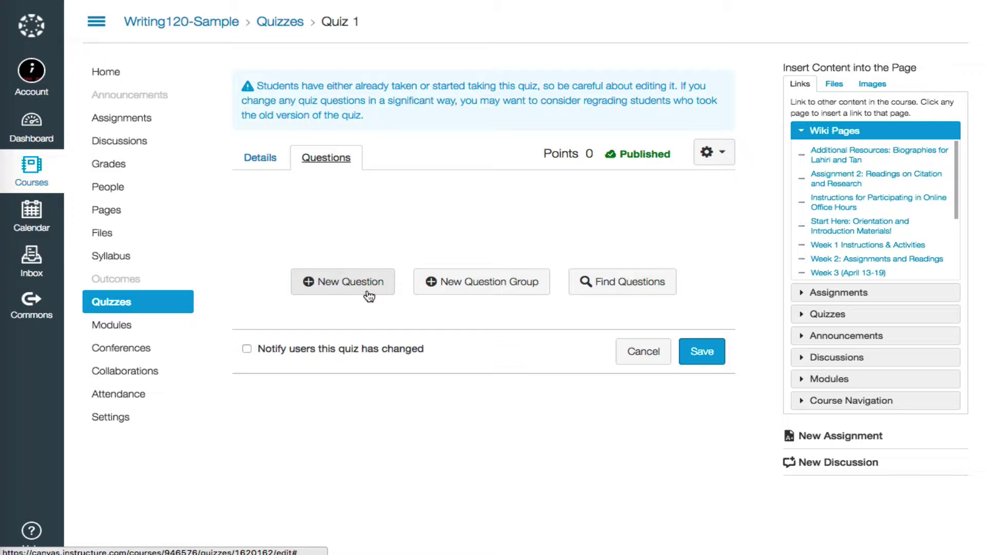
Step: Add a Multiple Choice question named 'Q1: Comma Splice Review' worth 1.5 points
{"action": "left_click", "coordinate": [368, 297]}
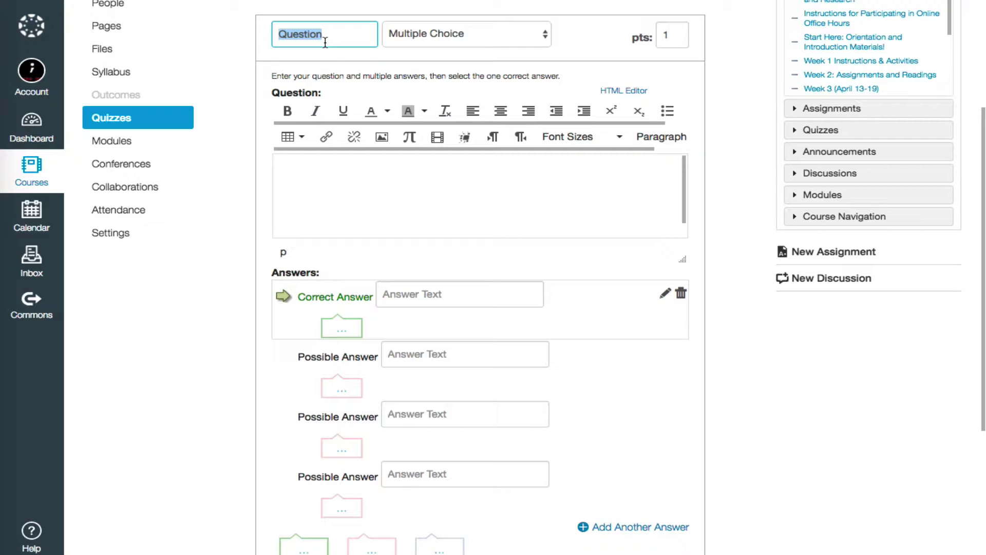
{"action": "type", "text": "Q1: Com"}
{"action": "type", "text": "ma Splice Re"}
{"action": "type", "text": "view"}
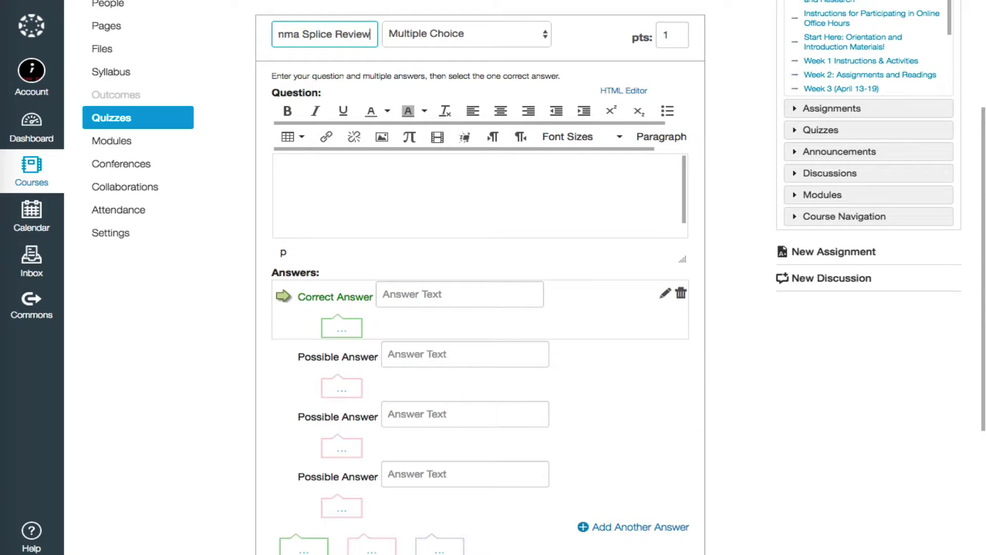
{"action": "key", "text": "Tab"}
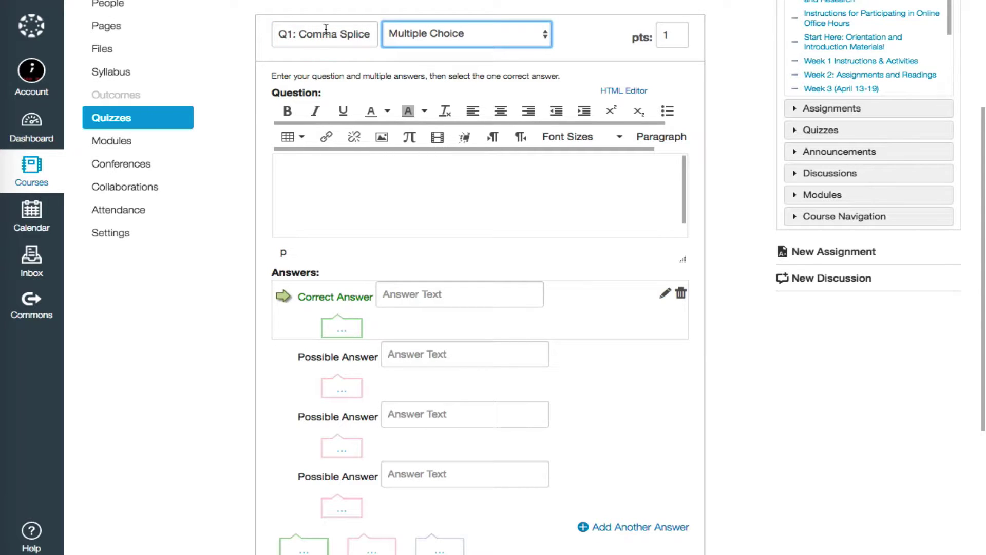
{"action": "left_click", "coordinate": [424, 32]}
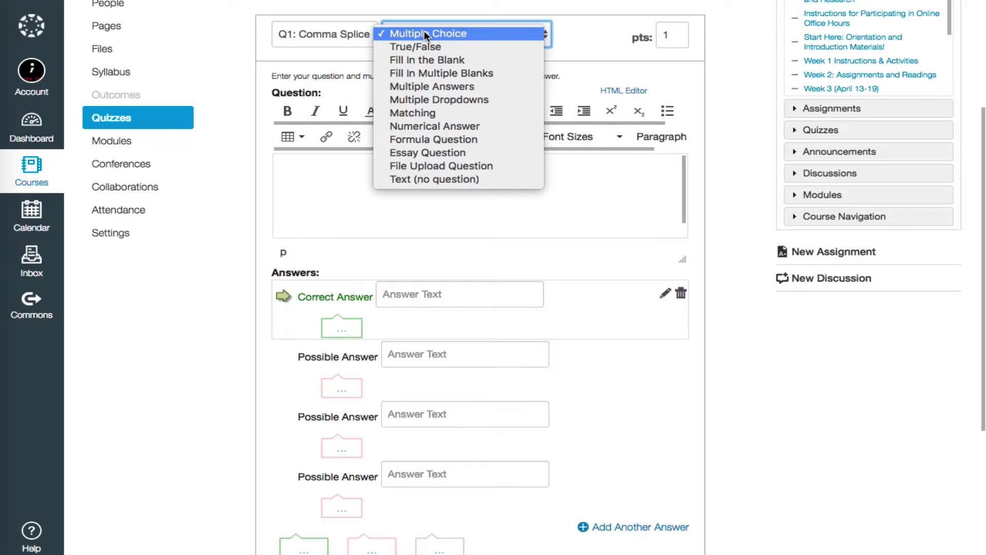
{"action": "left_click", "coordinate": [424, 32]}
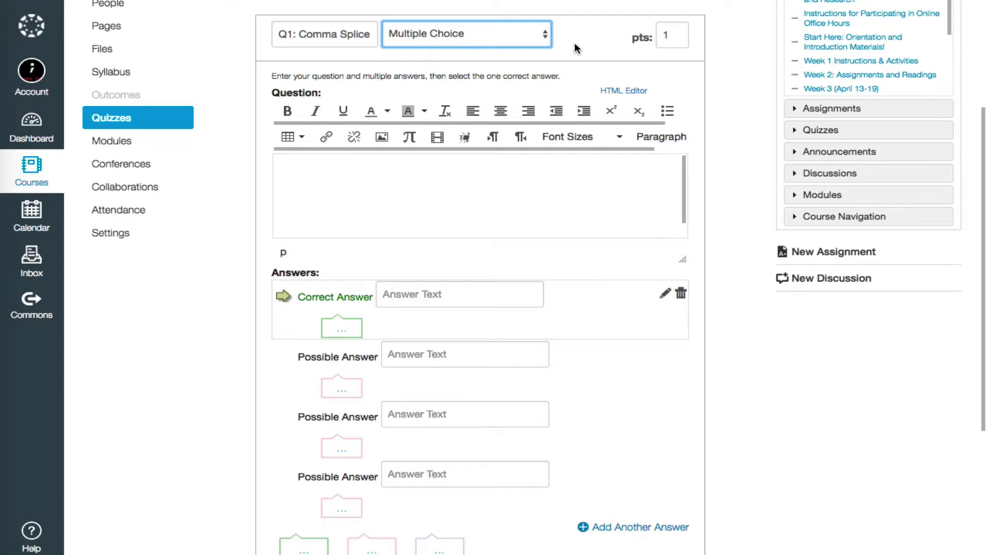
{"action": "left_click", "coordinate": [670, 34]}
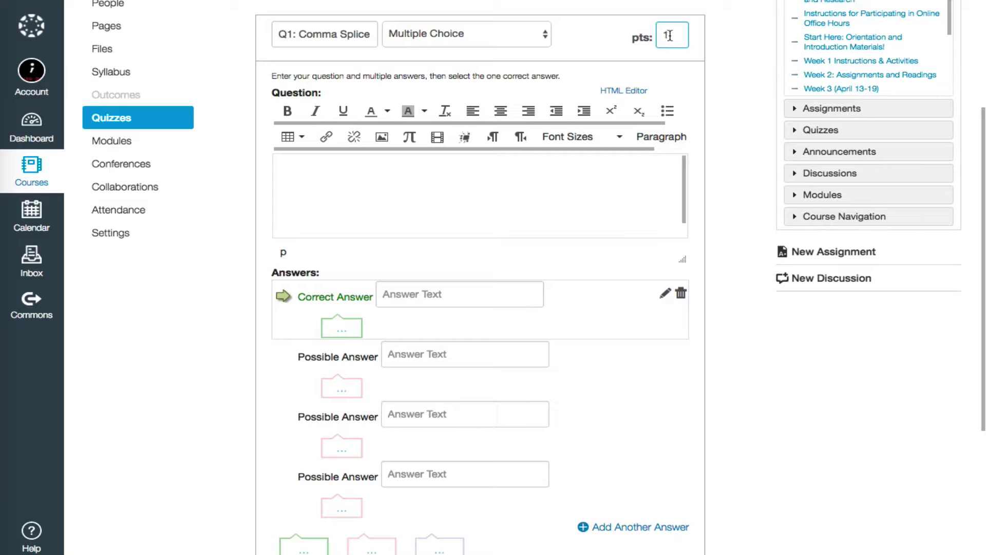
{"action": "type", "text": ".5"}
Step: Paste the prompt asking students to choose the comma splice, and delete the third answer choice
{"action": "left_click", "coordinate": [308, 177]}
{"action": "type", "text": "Please choose the comma splice from the following four sentences:"}
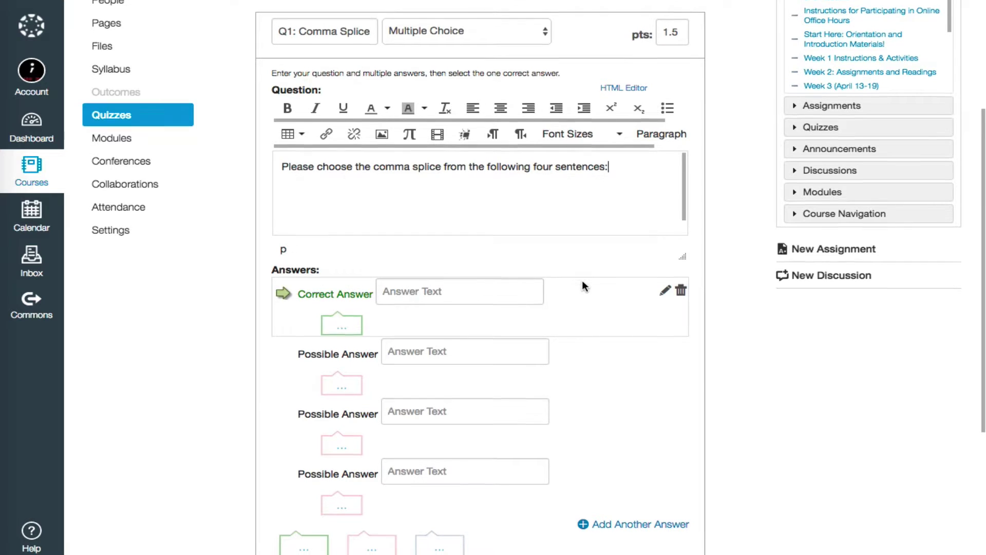
{"action": "scroll", "coordinate": [582, 283], "scroll_direction": "down", "scroll_amount": 3}
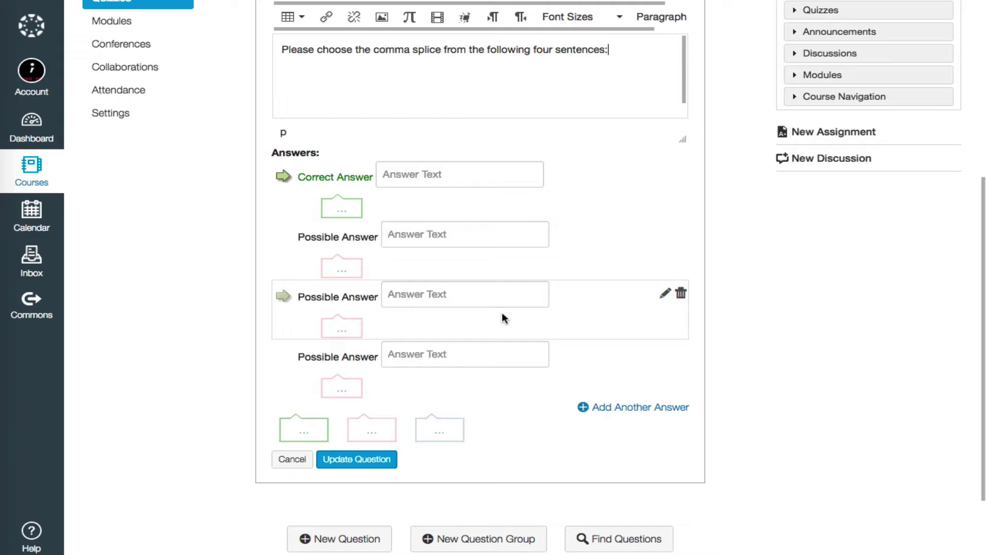
{"action": "left_click", "coordinate": [681, 294]}
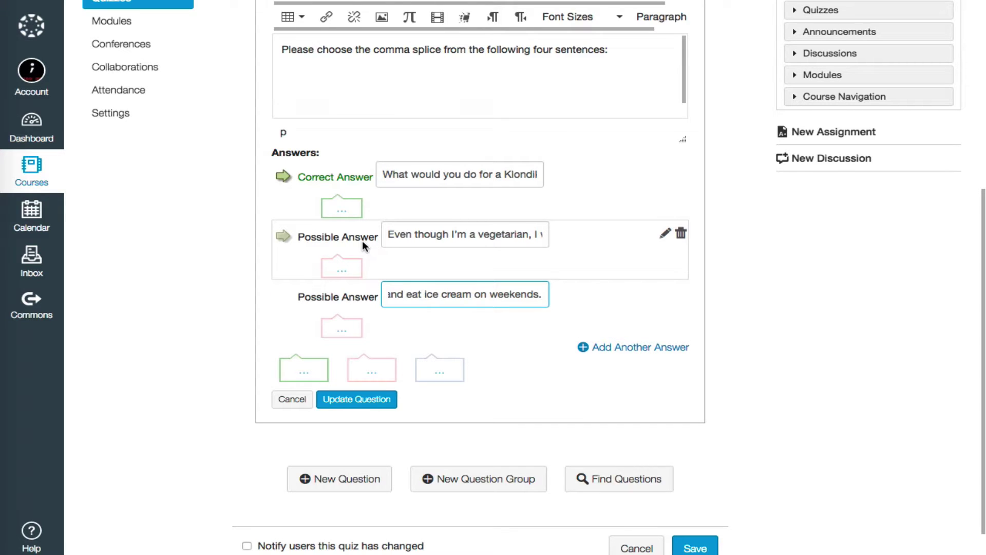
Step: Open empty comment fields under the Correct Answer and the first Possible Answer
{"action": "left_click", "coordinate": [343, 210]}
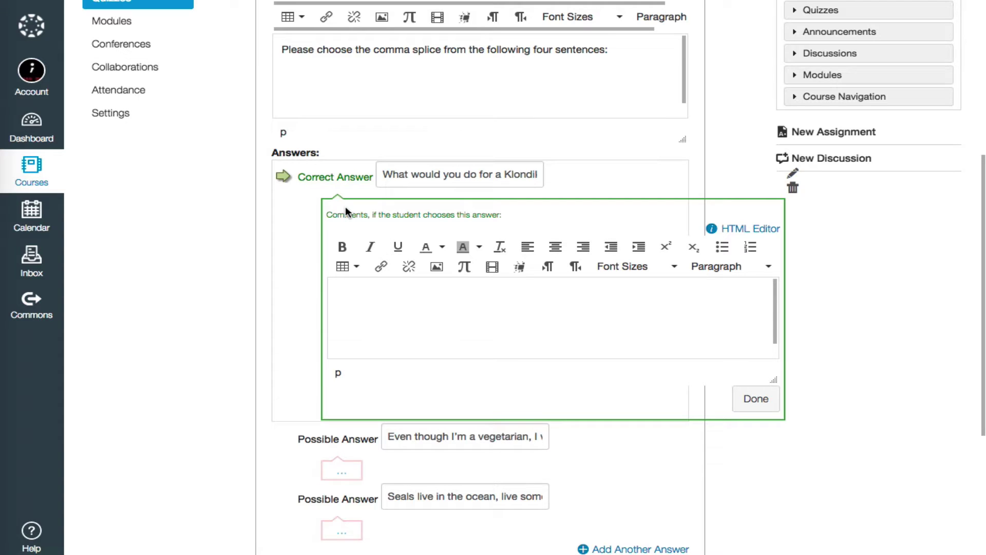
{"action": "scroll", "coordinate": [341, 337], "scroll_direction": "down", "scroll_amount": 3}
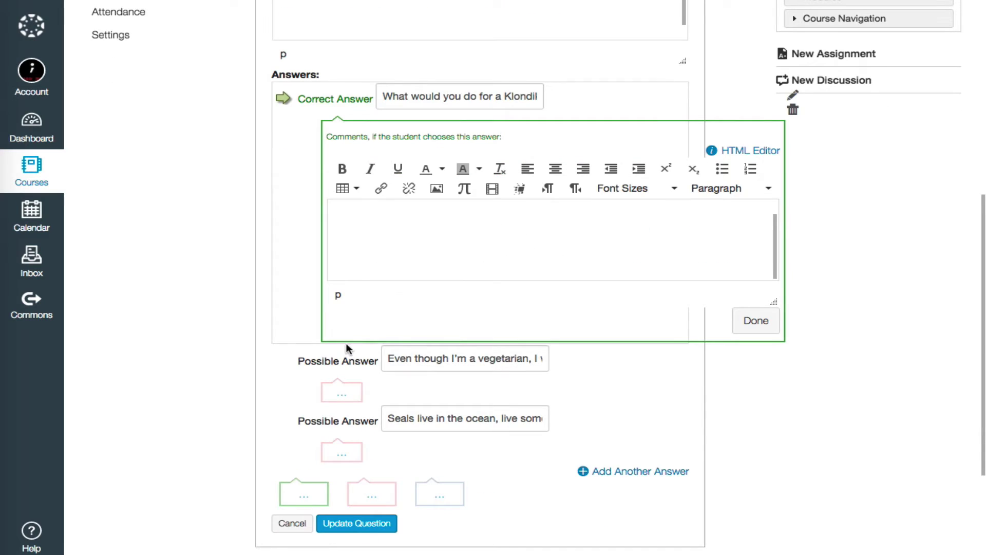
{"action": "left_click", "coordinate": [349, 395]}
{"action": "scroll", "coordinate": [411, 381], "scroll_direction": "down", "scroll_amount": 2}
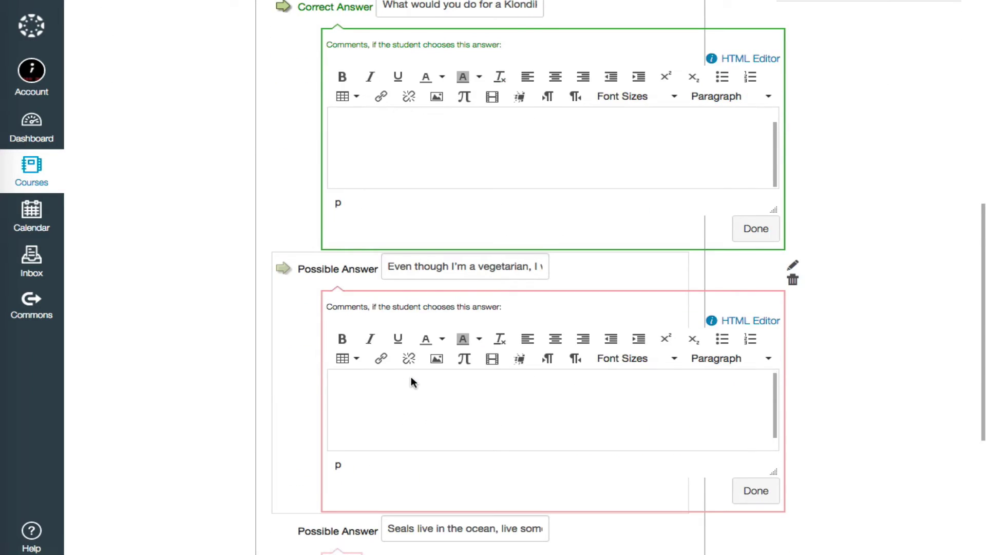
{"action": "scroll", "coordinate": [411, 381], "scroll_direction": "down", "scroll_amount": 3}
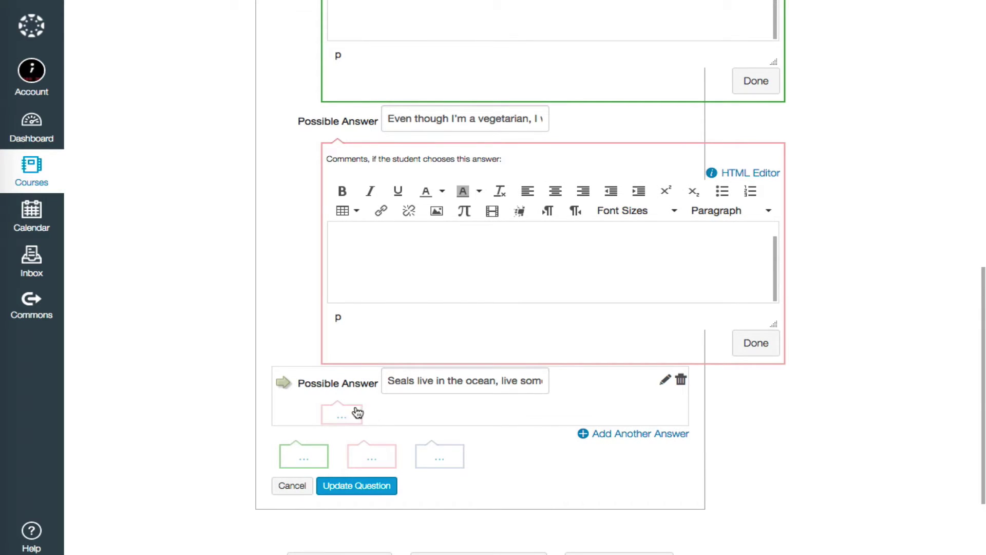
Step: Open the green correct, pink wrong and blue general answer comment fields for Q1
{"action": "left_click", "coordinate": [306, 464]}
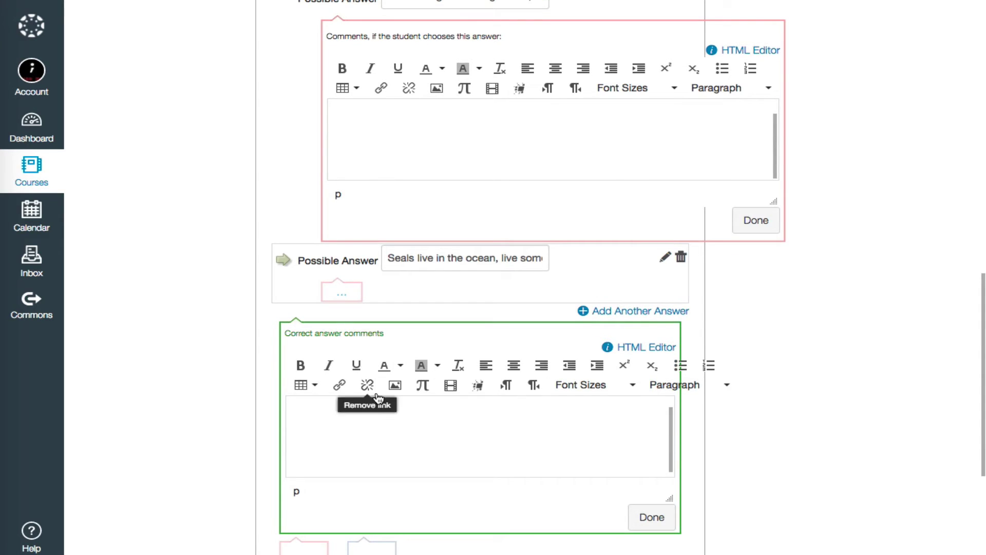
{"action": "scroll", "coordinate": [324, 398], "scroll_direction": "down", "scroll_amount": 3}
{"action": "left_click", "coordinate": [305, 401]}
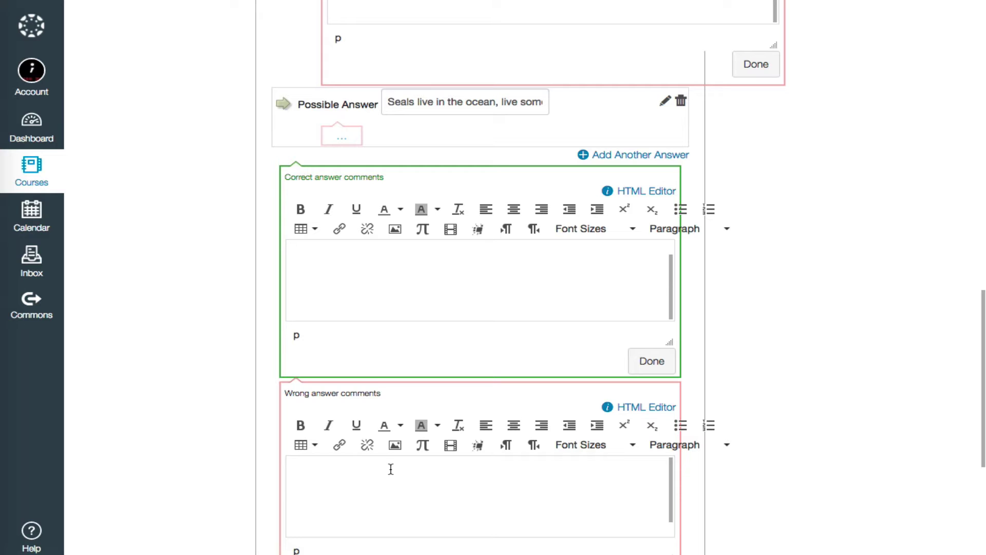
{"action": "scroll", "coordinate": [436, 41], "scroll_direction": "up", "scroll_amount": 1}
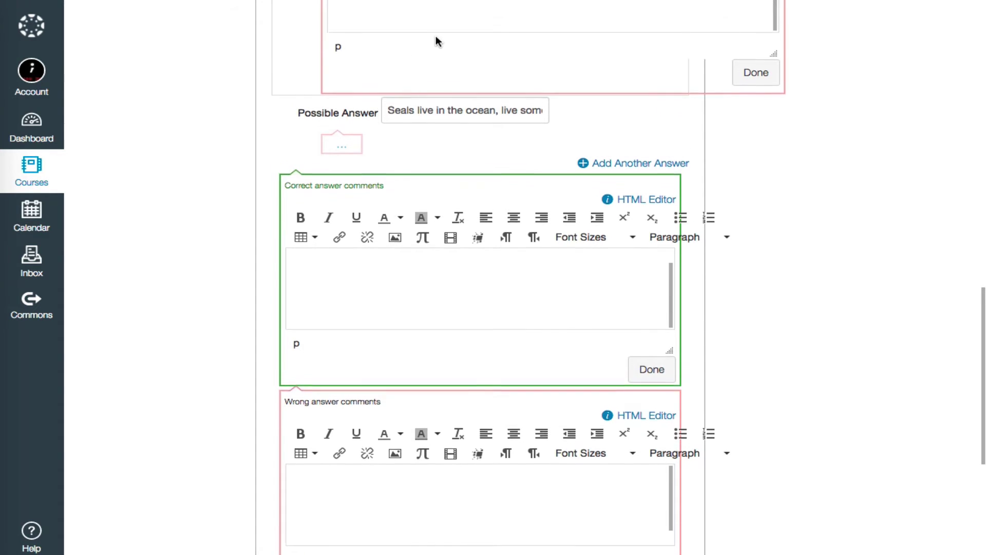
{"action": "scroll", "coordinate": [436, 41], "scroll_direction": "up", "scroll_amount": 5}
{"action": "scroll", "coordinate": [374, 121], "scroll_direction": "down", "scroll_amount": 3}
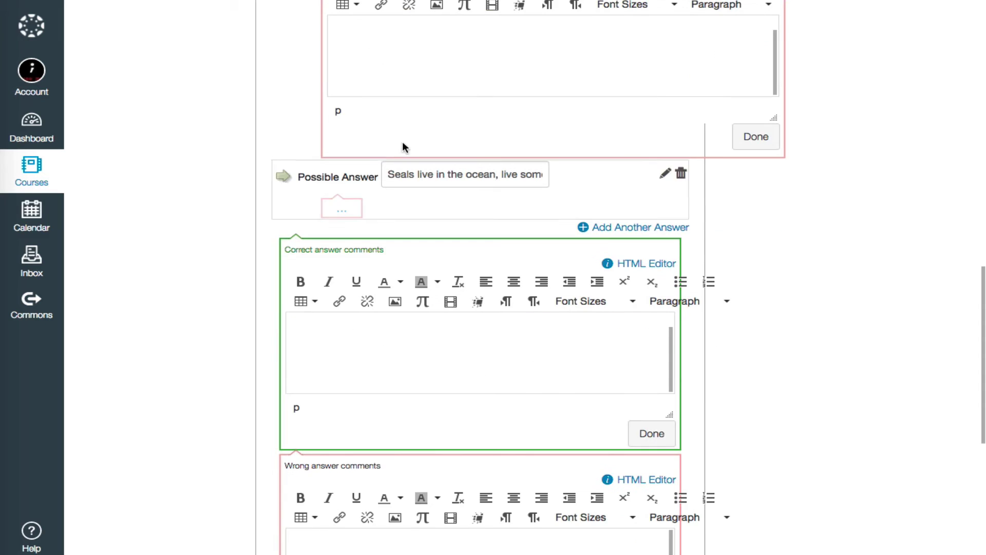
{"action": "scroll", "coordinate": [418, 313], "scroll_direction": "down", "scroll_amount": 5}
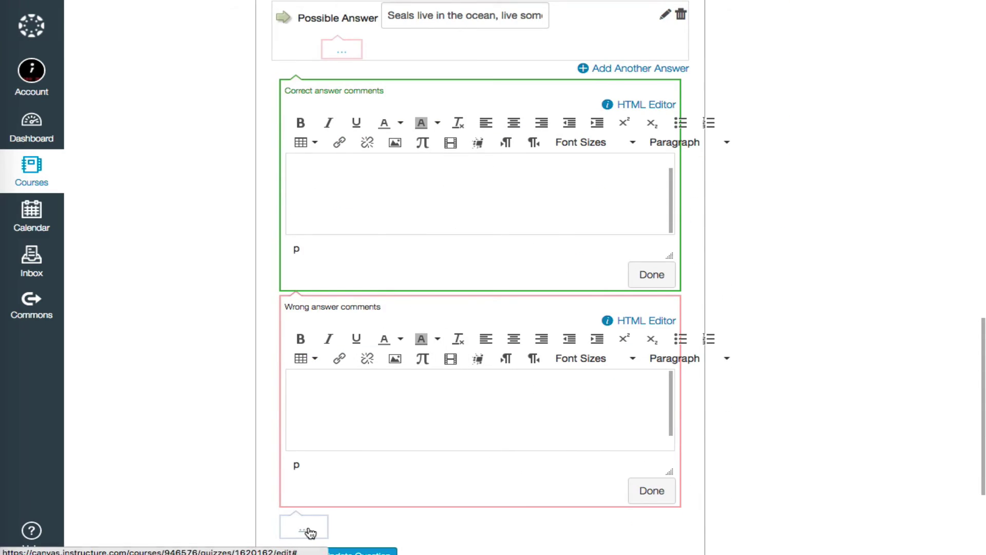
{"action": "left_click", "coordinate": [311, 533]}
{"action": "scroll", "coordinate": [380, 457], "scroll_direction": "down", "scroll_amount": 3}
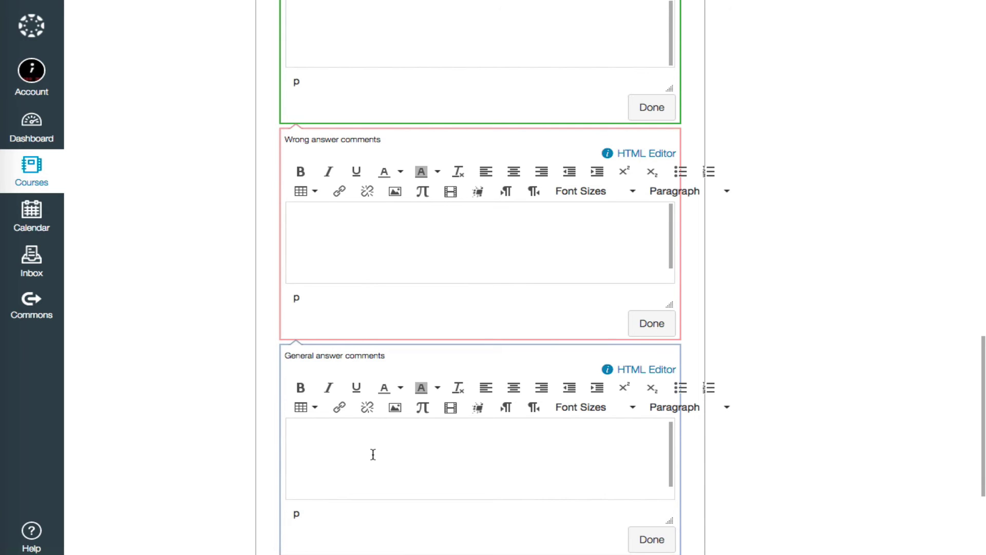
{"action": "scroll", "coordinate": [385, 440], "scroll_direction": "down", "scroll_amount": 3}
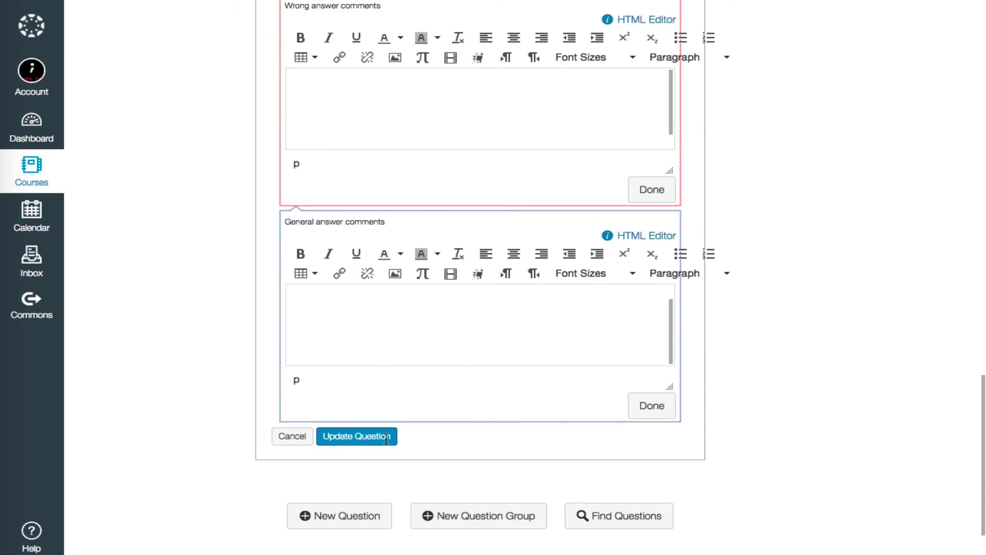
Step: Update the question, enable 'Notify users this quiz has changed', and save Quiz 1
{"action": "left_click", "coordinate": [357, 438]}
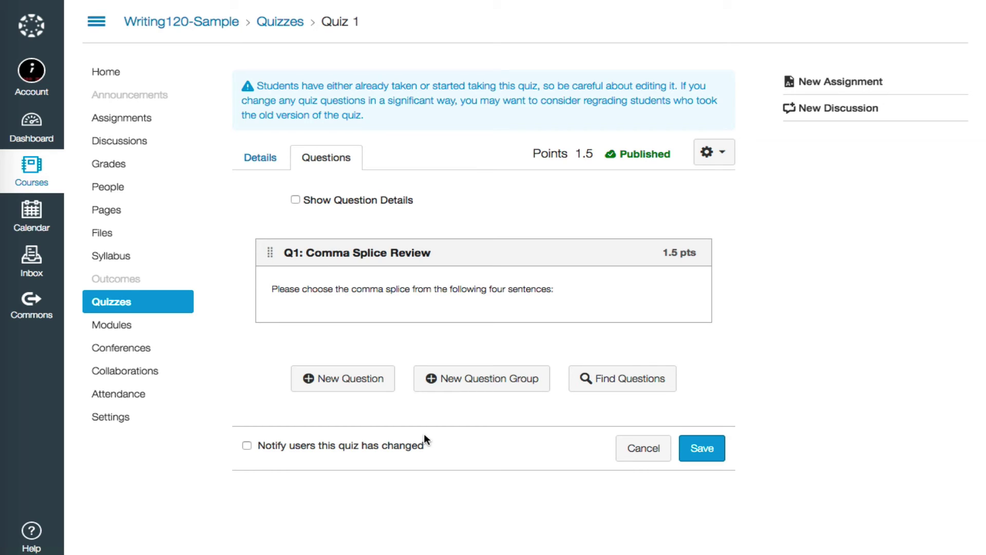
{"action": "left_click", "coordinate": [247, 446]}
{"action": "left_click", "coordinate": [700, 450]}
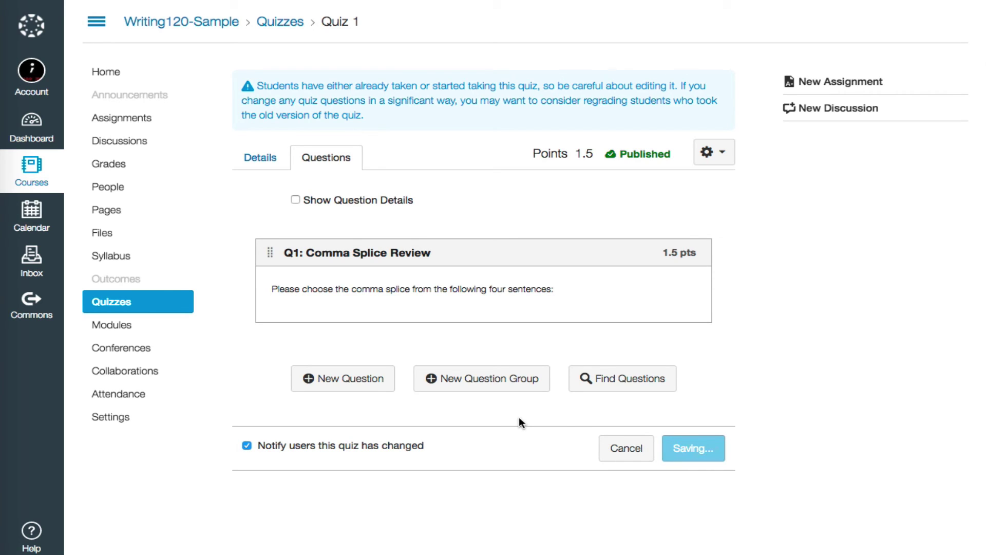